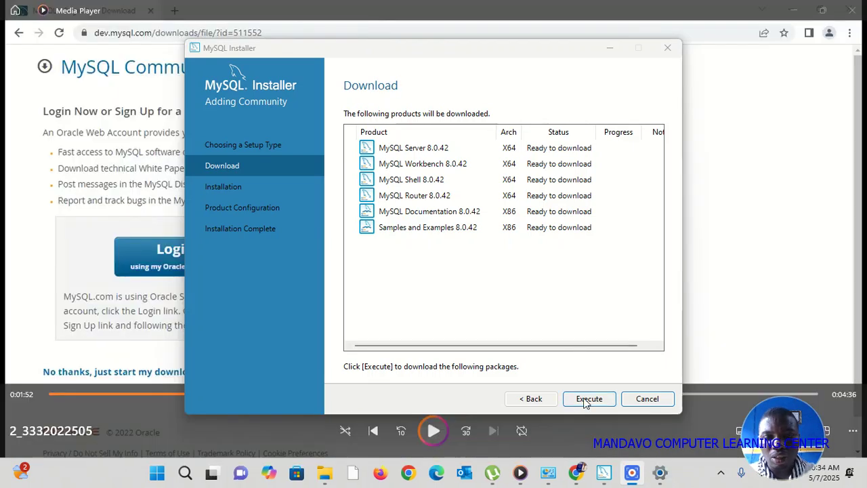
Start downloading the six queued 8.0.42 products, including Server, Workbench, Shell and Router.
click(587, 399)
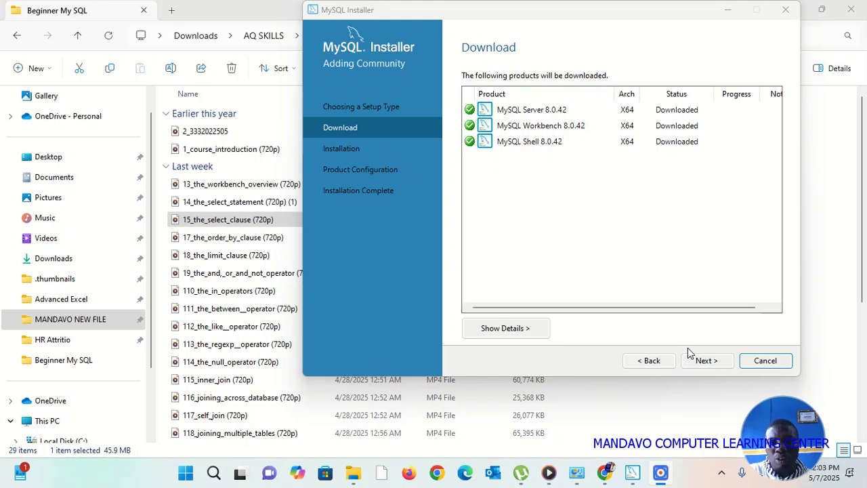
Install the six downloaded 8.0.42 packages until all show Complete, then advance to Product Configuration.
click(706, 361)
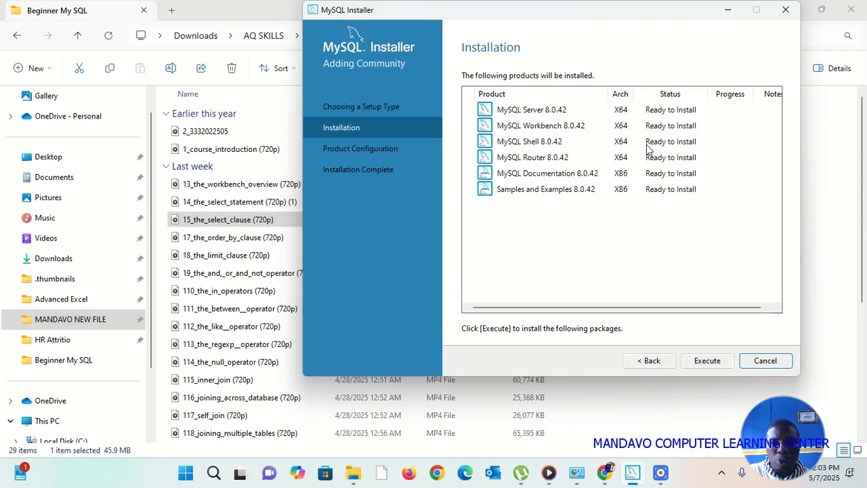
click(708, 361)
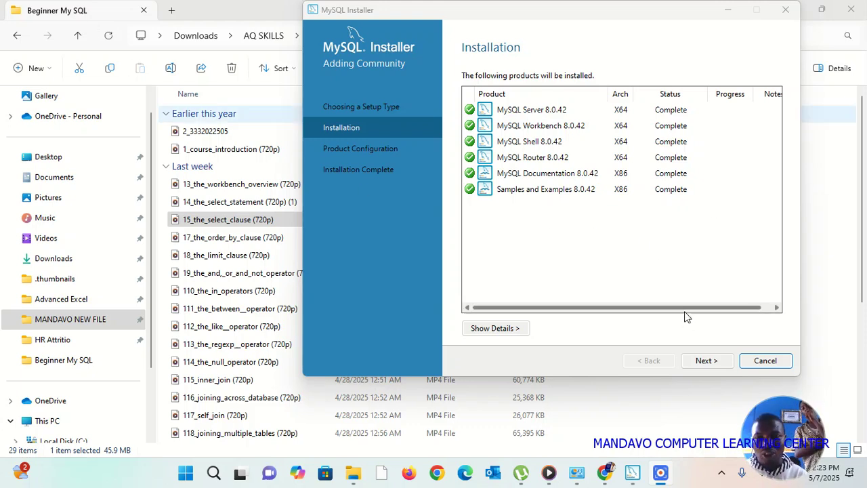
click(707, 363)
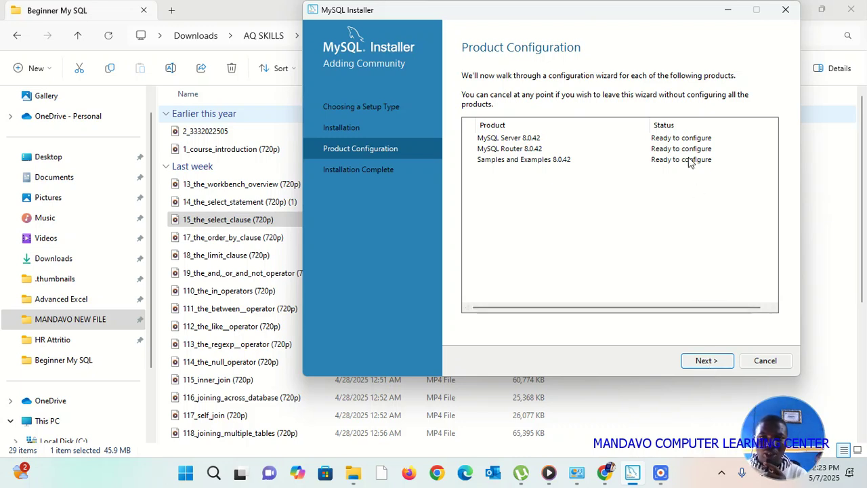
Keep Development Computer as the server type and strong password authentication for MySQL Server 8.0.42.
click(705, 359)
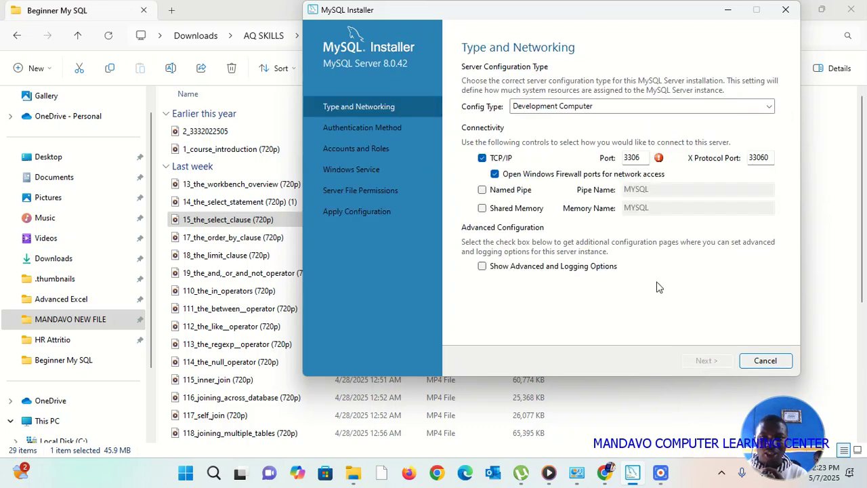
click(597, 107)
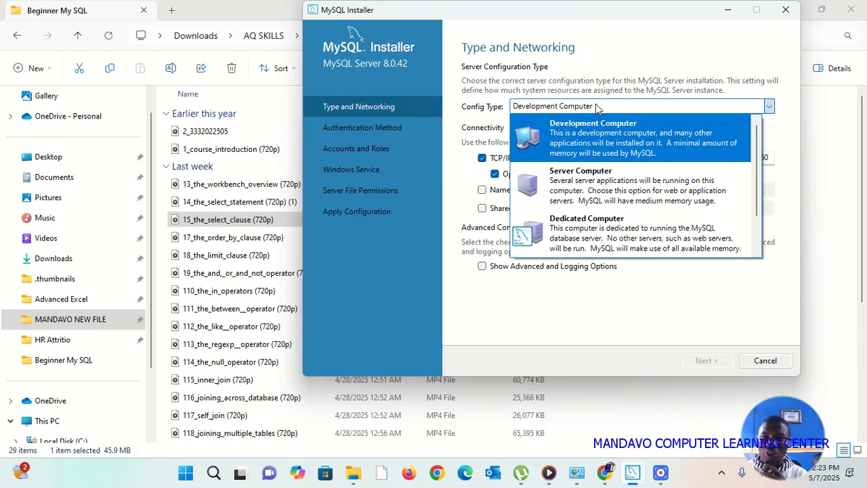
click(596, 106)
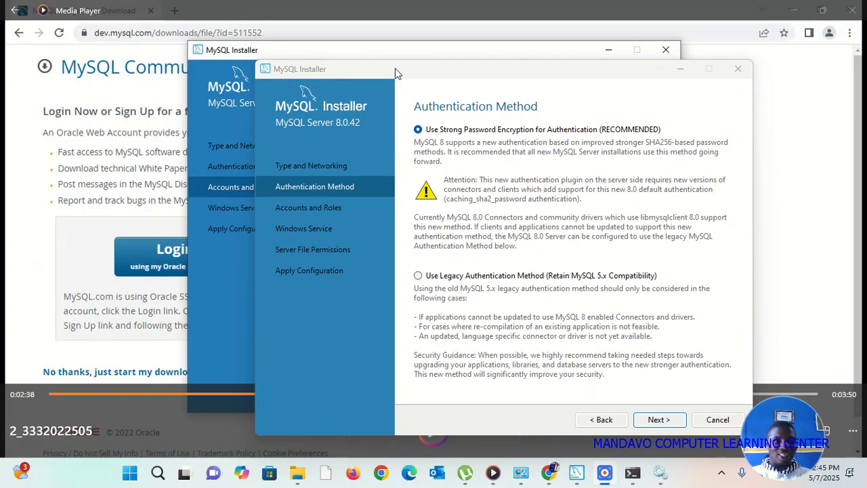
click(748, 6)
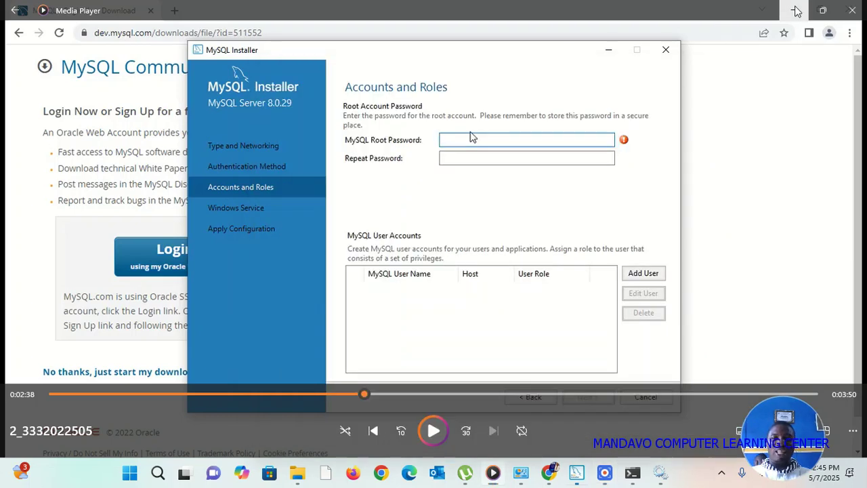
click(797, 11)
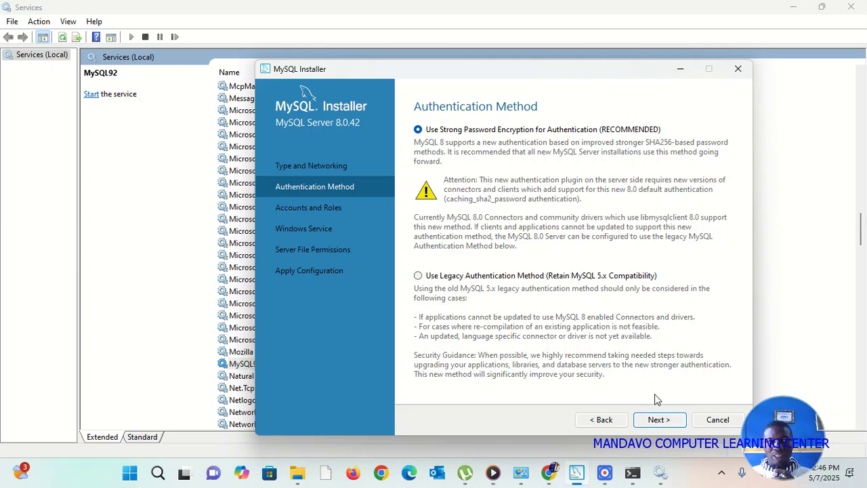
click(662, 420)
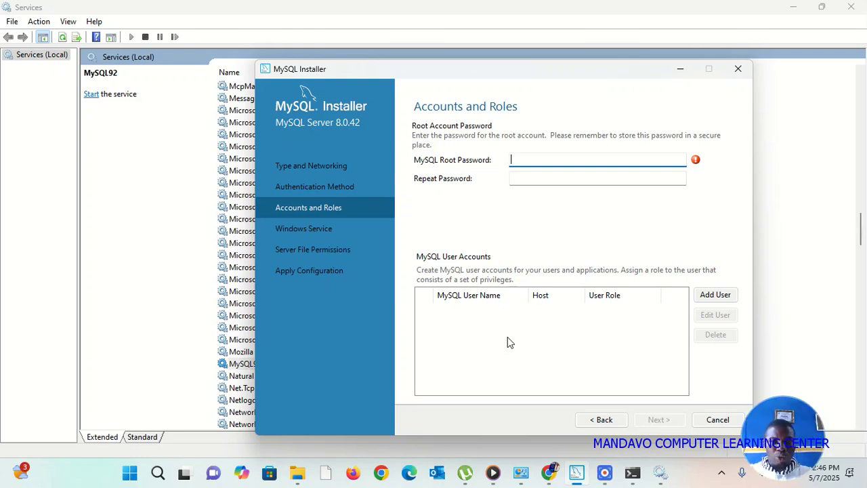
Enter the root password in both password fields, fixing typos, and reach the Windows Service step.
text(123456789)
key(Tab)
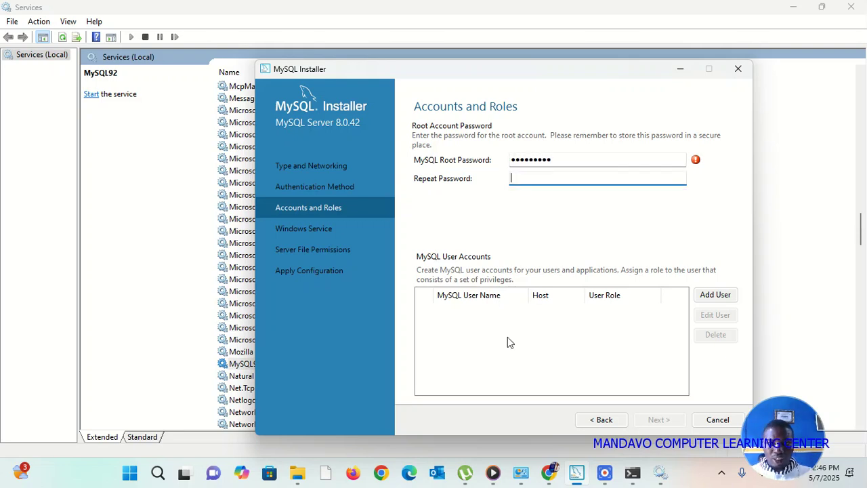
click(574, 160)
key(BackSpace)
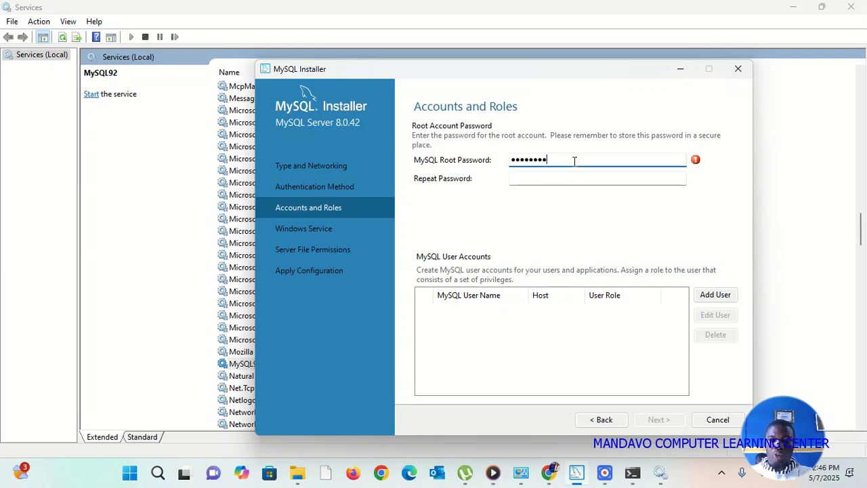
key(BackSpace)
key(BackSpace)
key(BackSpace)
key(BackSpace)
key(BackSpace)
key(BackSpace)
key(BackSpace)
key(BackSpace)
text(1234567890)
key(Tab)
text(1)
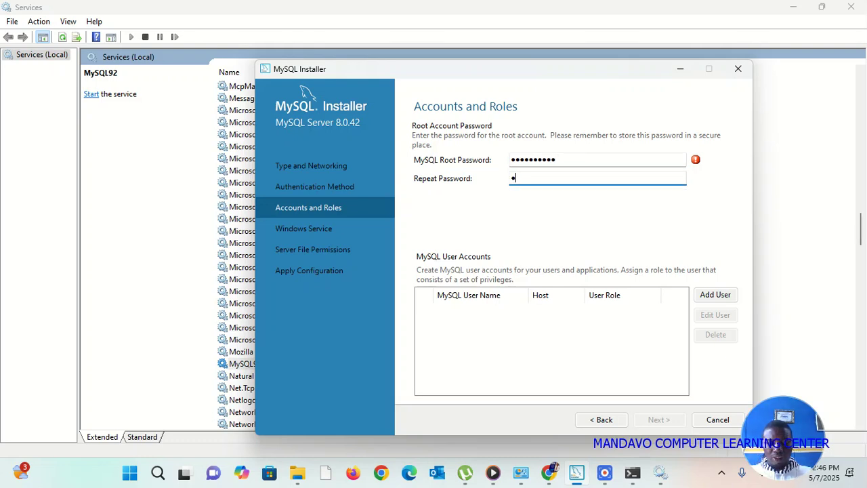
key(BackSpace)
text(1)
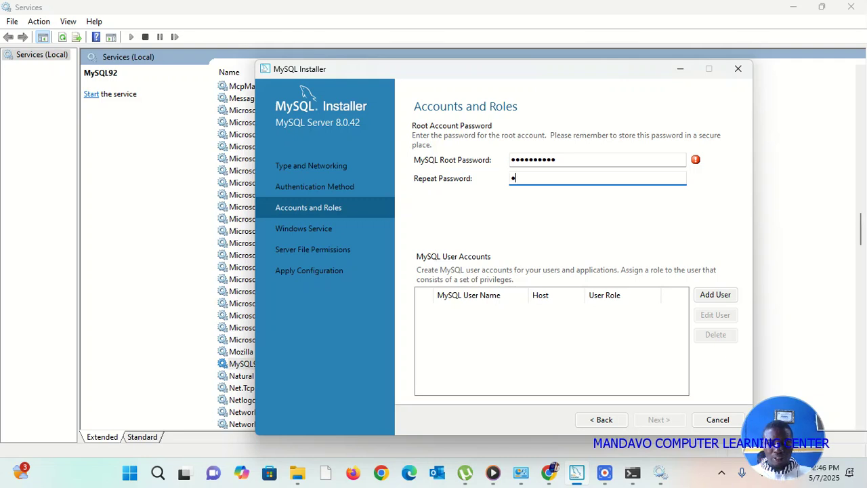
text(23456)
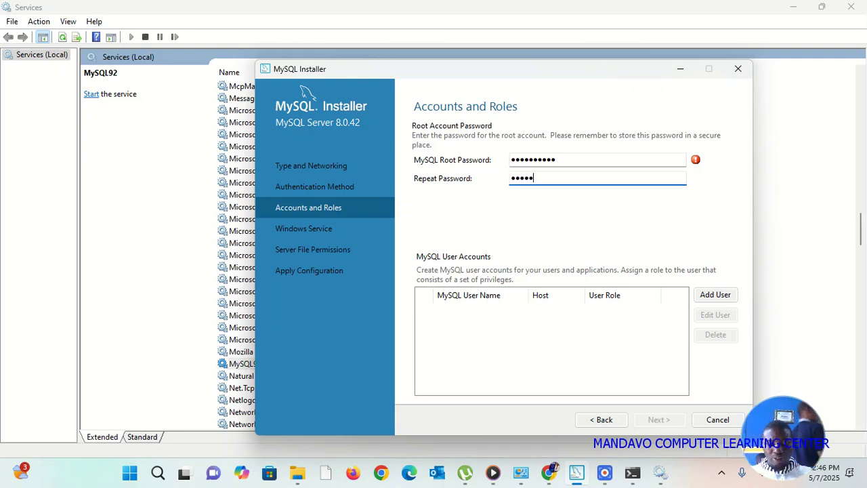
text(7890)
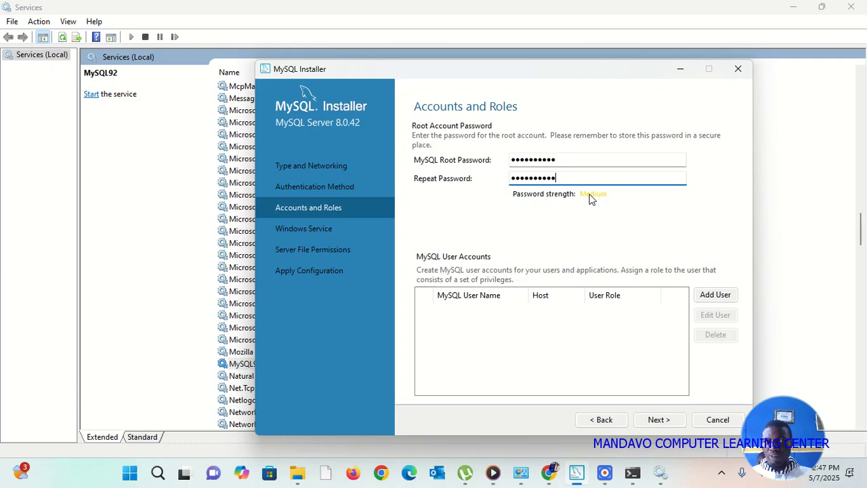
click(238, 25)
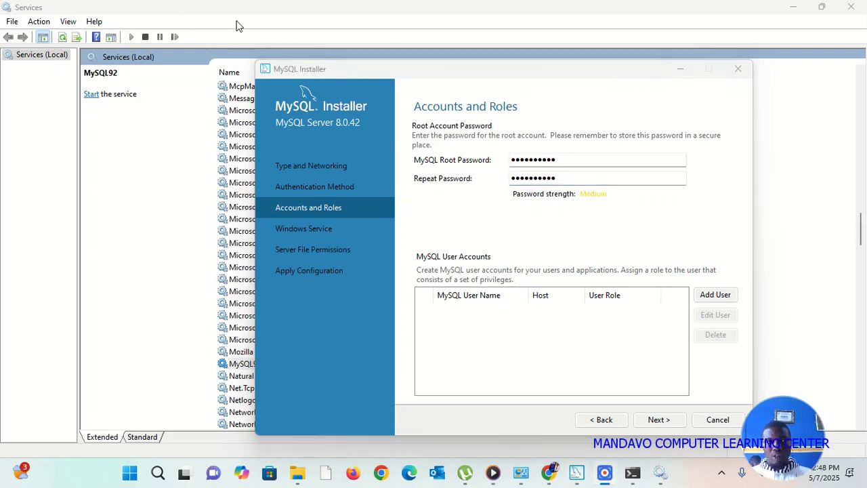
click(659, 420)
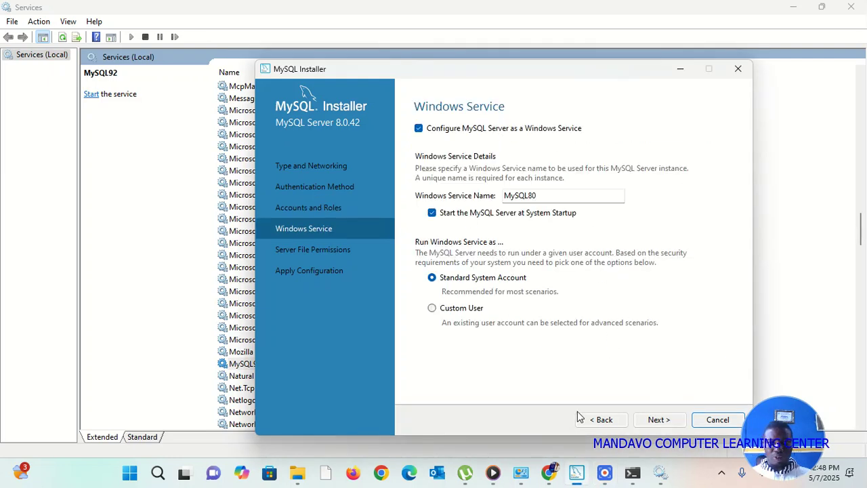
Accept the MySQL80 service and default file permissions, then execute the server configuration.
click(657, 421)
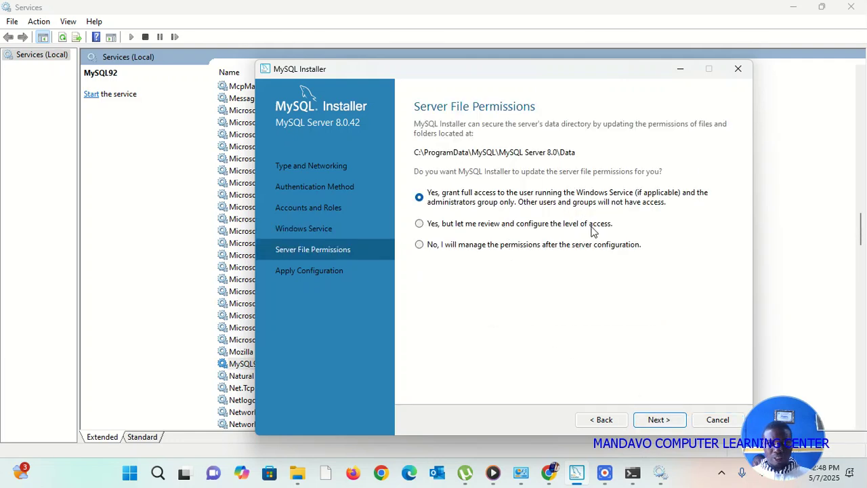
click(671, 419)
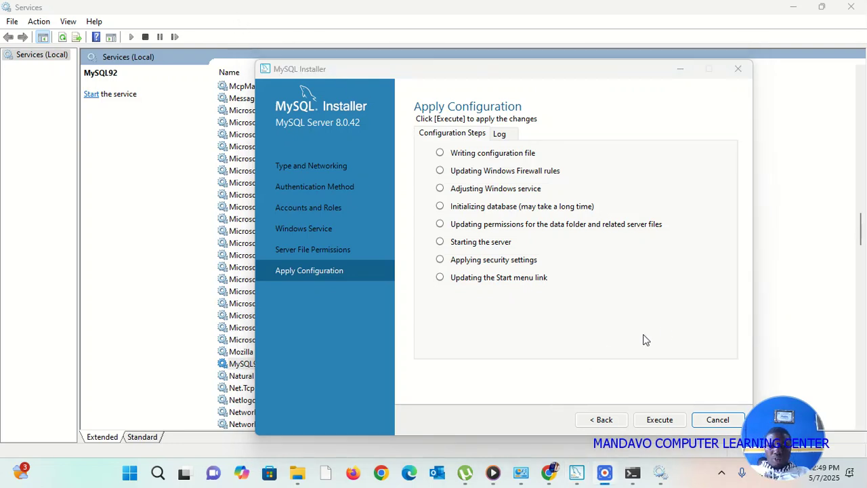
click(667, 423)
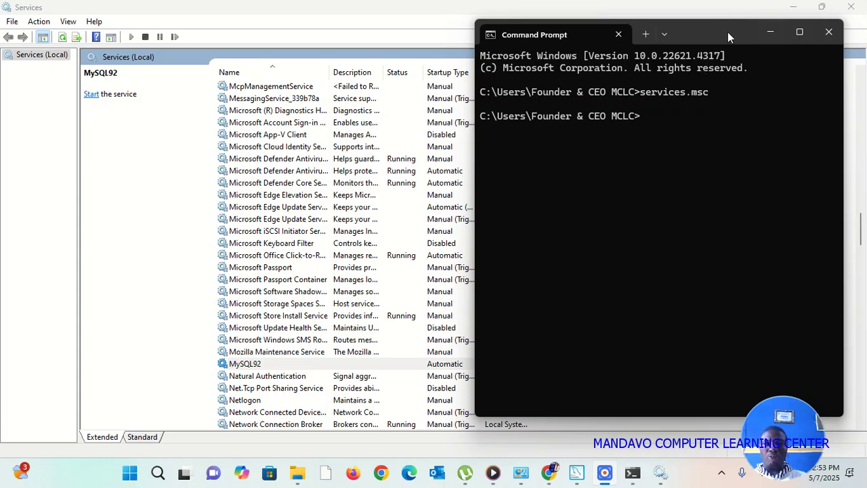
Confirm the MySQL92 service is stopped in Services without starting it, then close Services.
drag(726, 30, 704, 73)
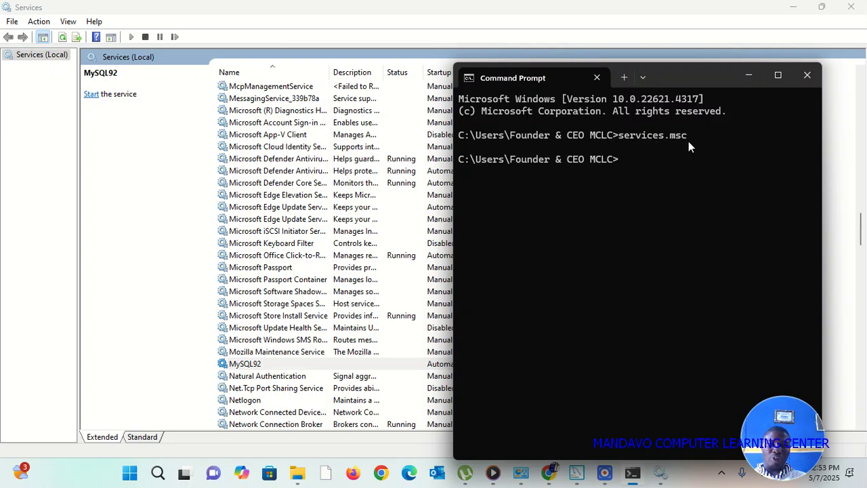
click(173, 99)
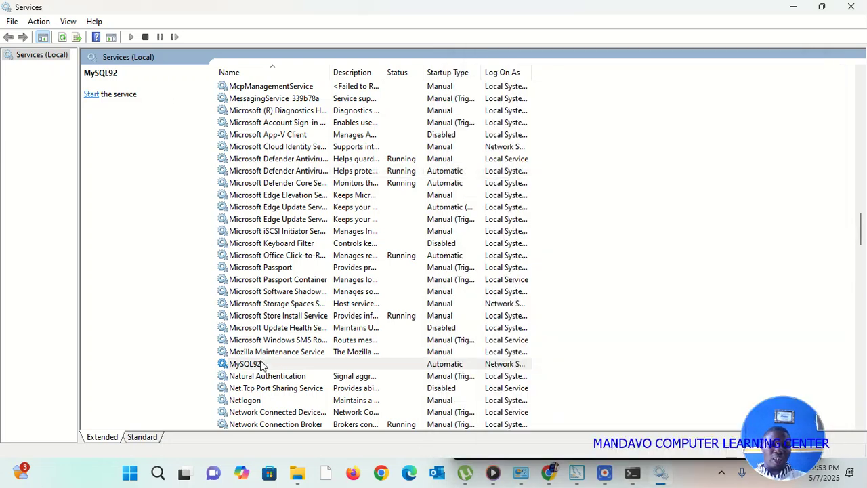
right_click(396, 364)
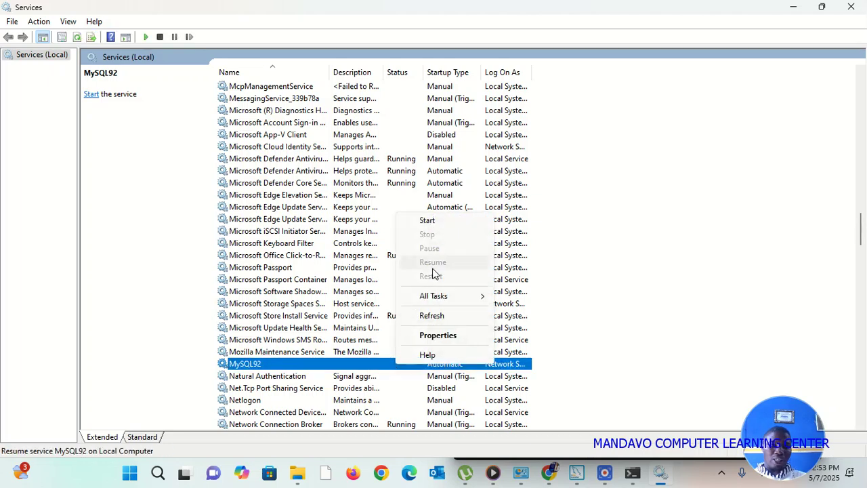
click(165, 274)
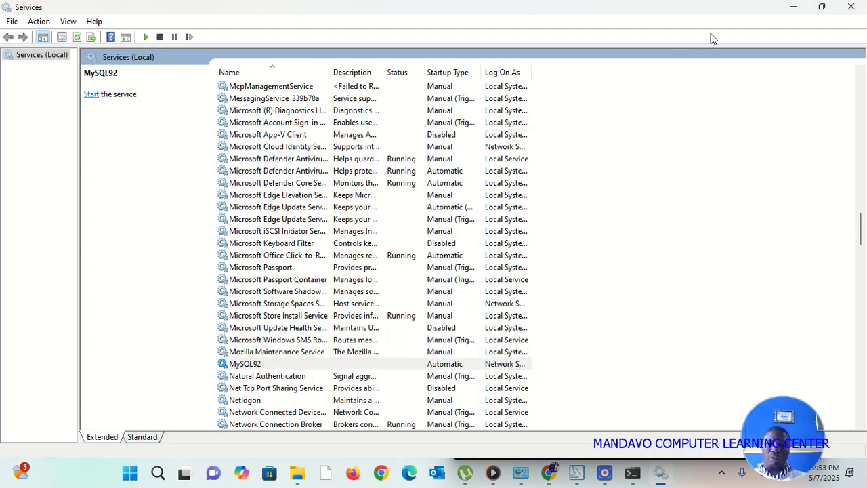
click(853, 7)
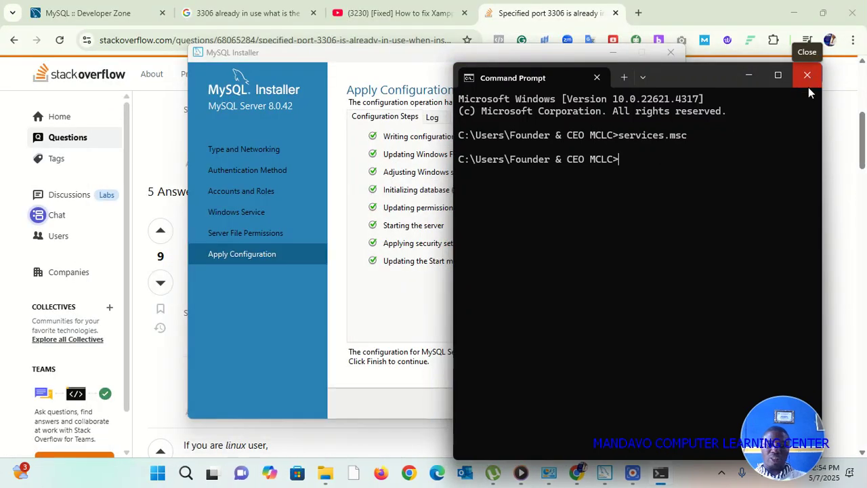
Exit the Command Prompt, finish the Server configuration, and finish Router setup without InnoDB Cluster bootstrapping.
text(exit)
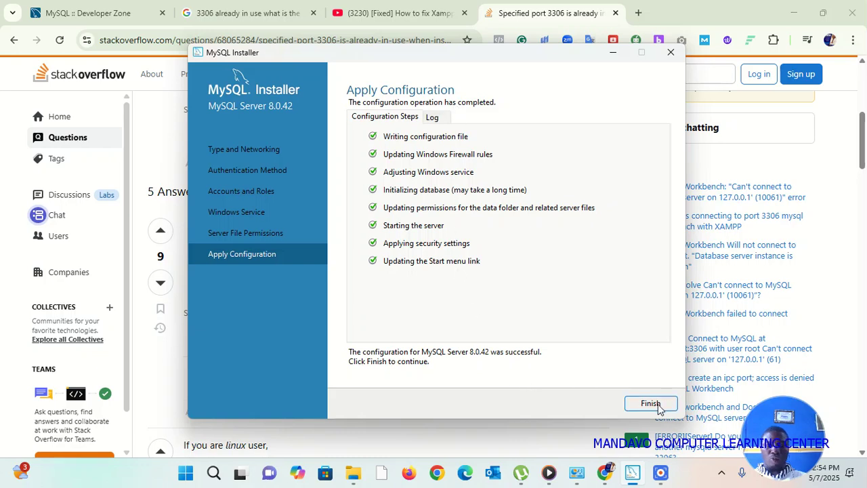
click(656, 404)
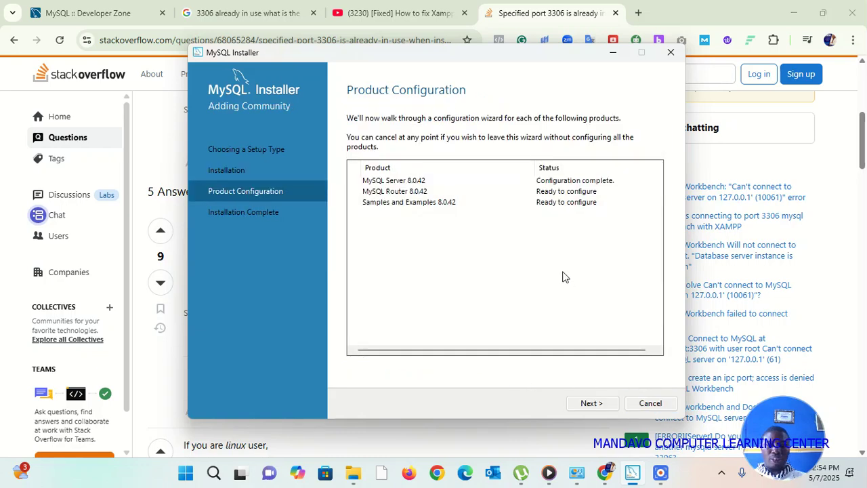
click(596, 405)
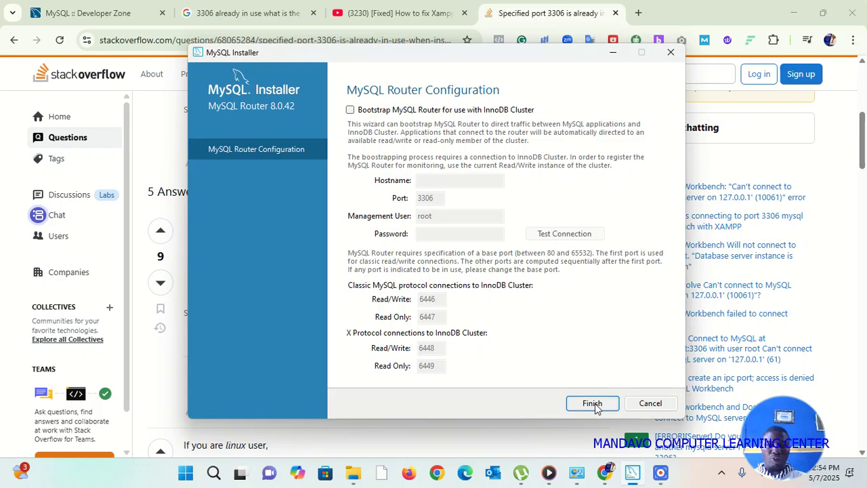
click(593, 404)
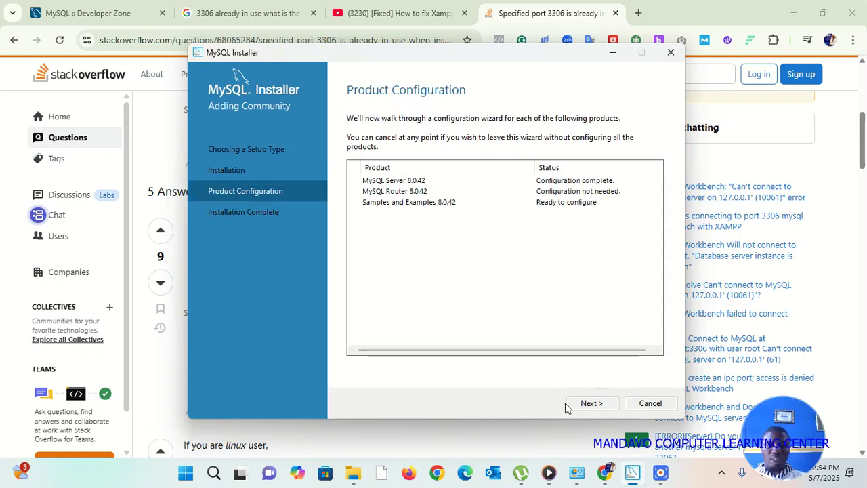
Enter the root password for Samples and Examples, check until Connection succeeded, and continue.
click(591, 404)
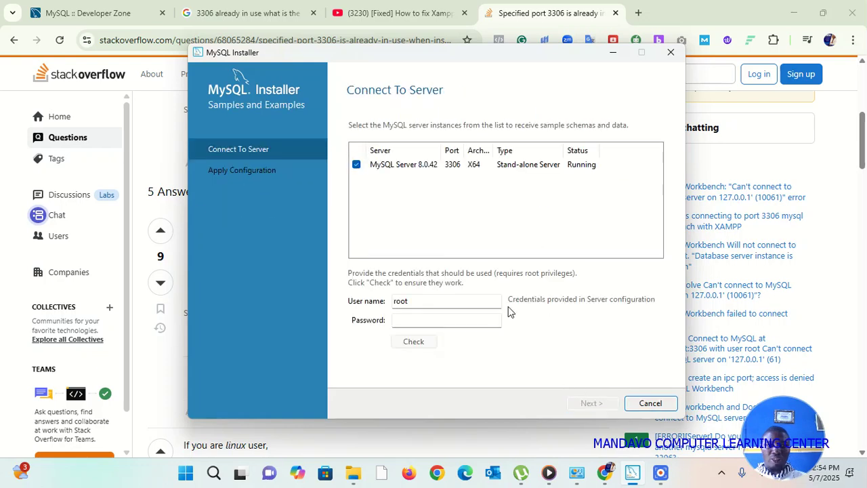
click(481, 327)
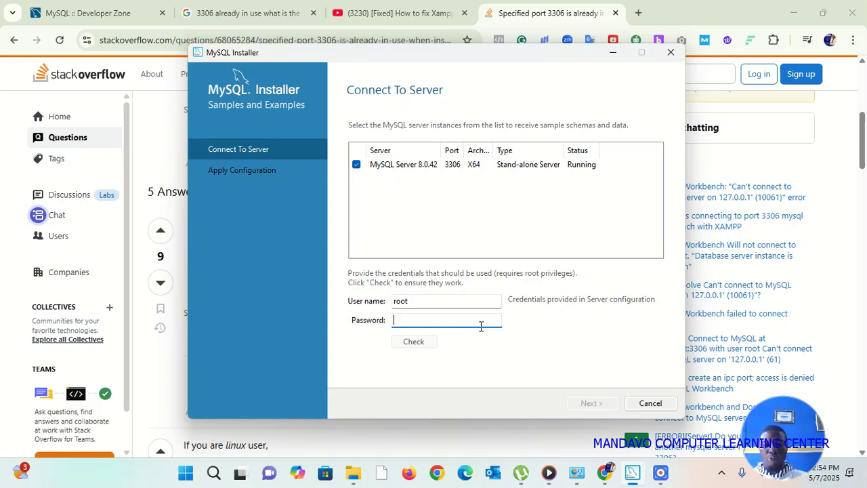
text(r)
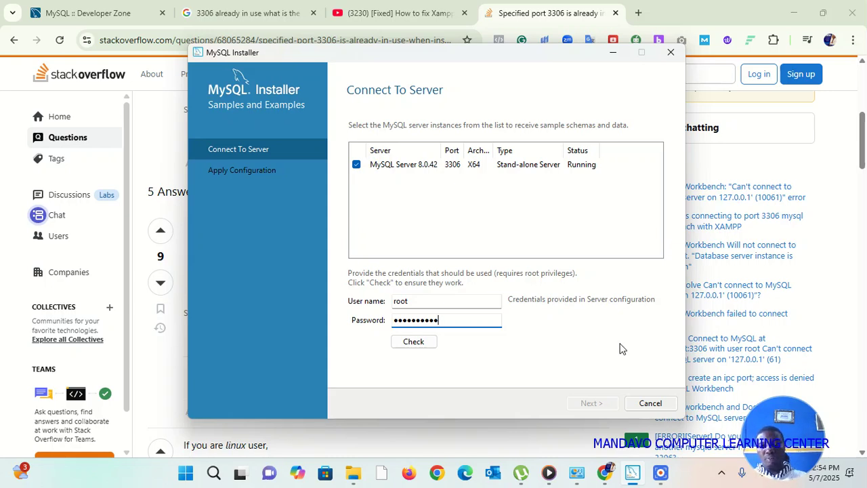
click(419, 343)
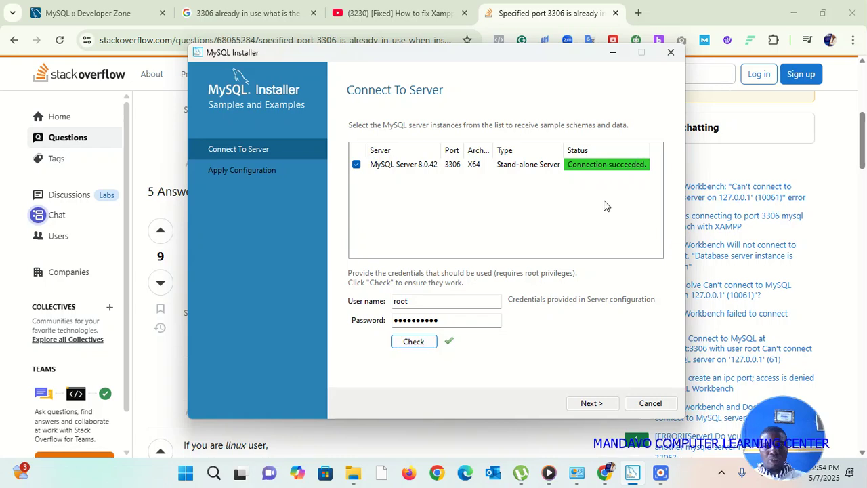
click(592, 407)
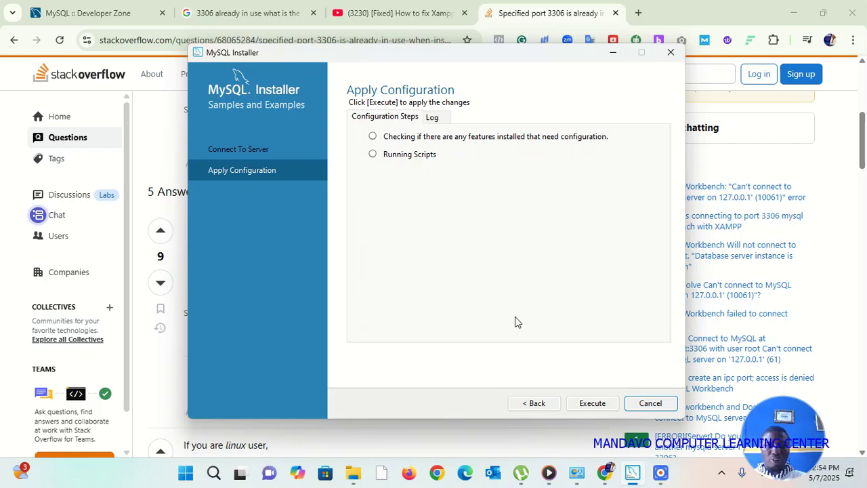
Execute the Samples and Examples 8.0.42 configuration and close it once both steps succeed.
click(595, 405)
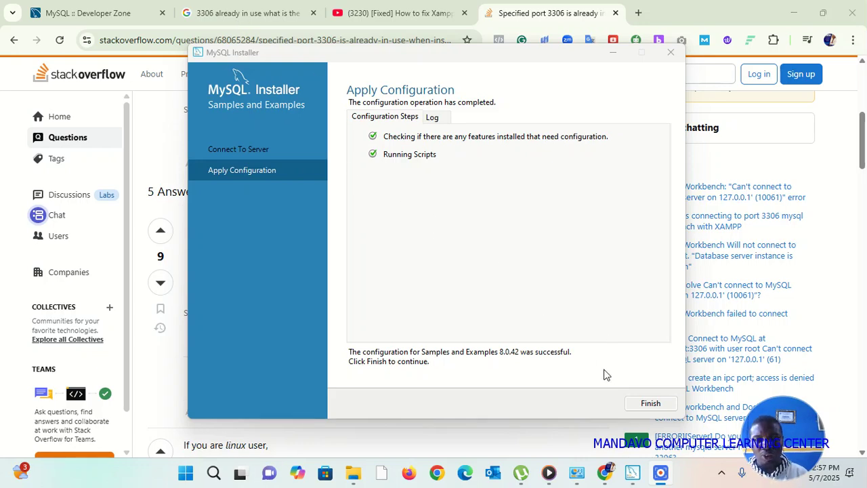
click(652, 408)
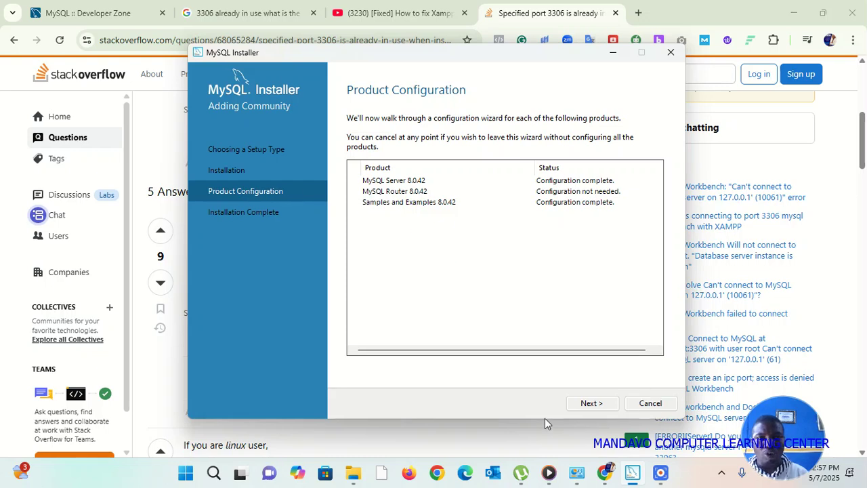
Finish the installer with Start MySQL Workbench/Shell after setup left checked.
click(592, 406)
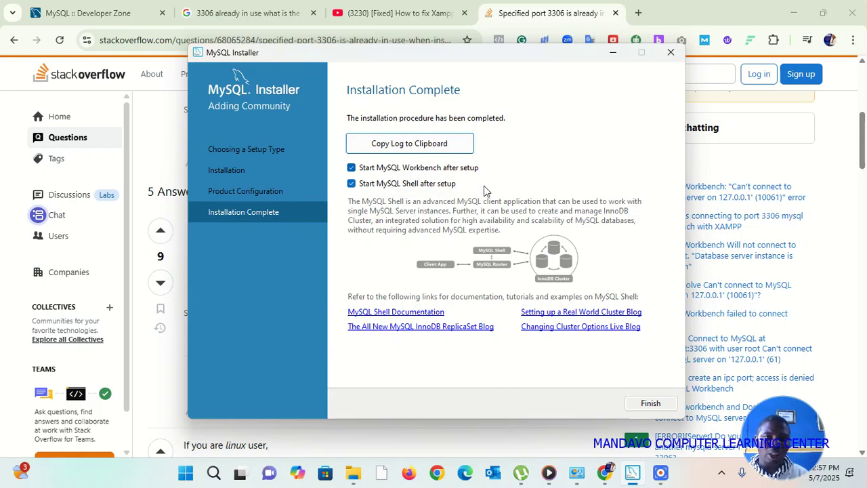
click(650, 409)
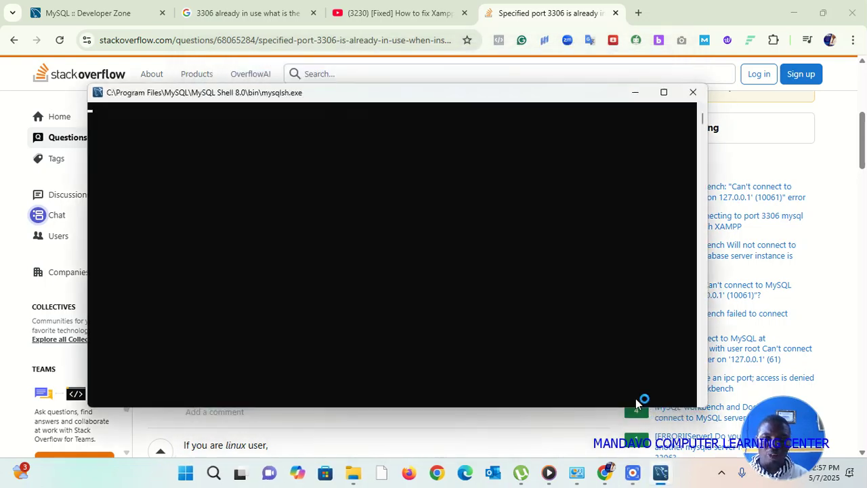
Close the mysqlsh.exe console and switch Chrome to the MySQL :: Developer Zone tab.
click(693, 93)
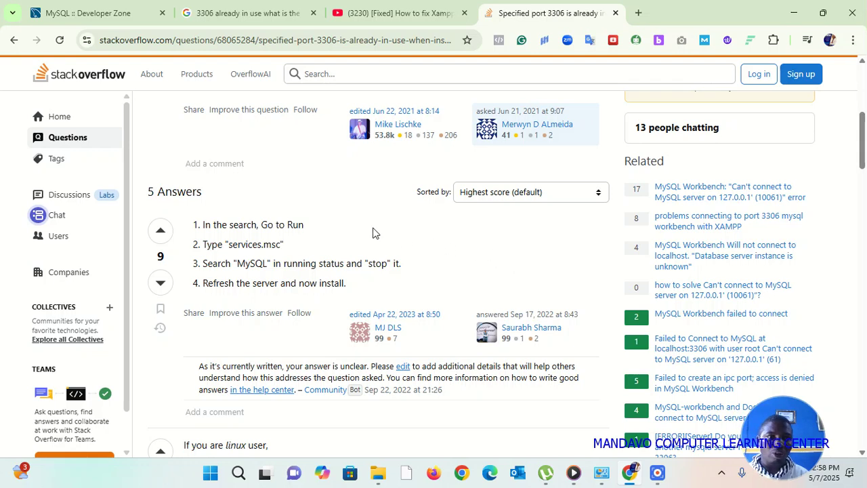
click(99, 21)
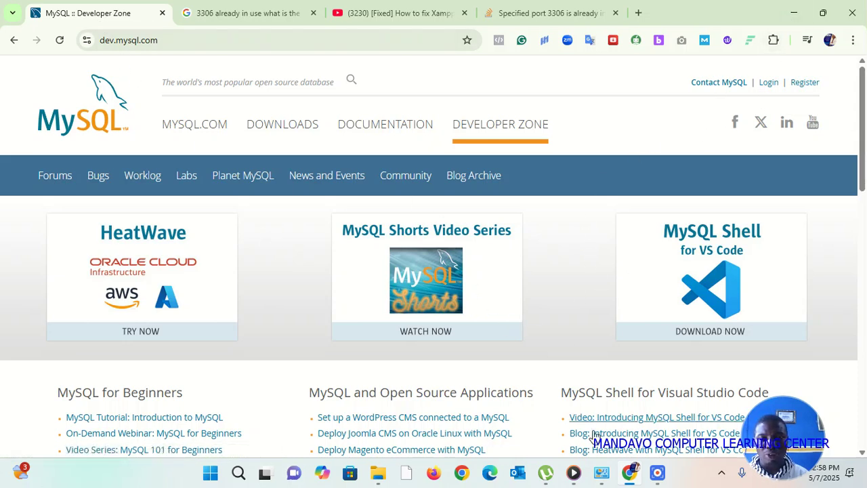
mouse_move(604, 472)
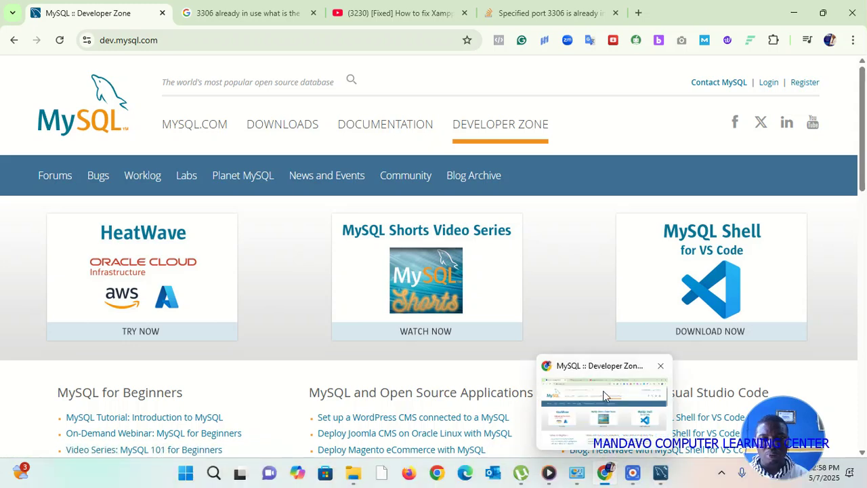
Bring MySQL Workbench to the front, reposition its window, and maximise it to full screen.
click(660, 473)
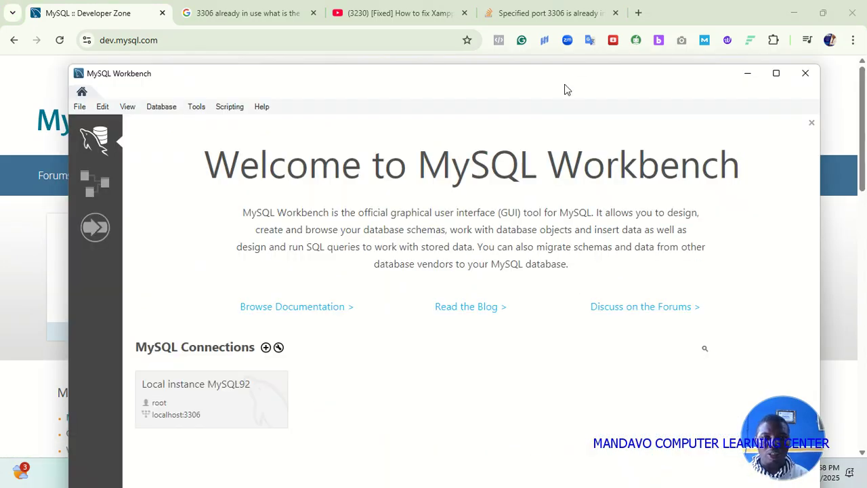
drag(579, 78, 550, 95)
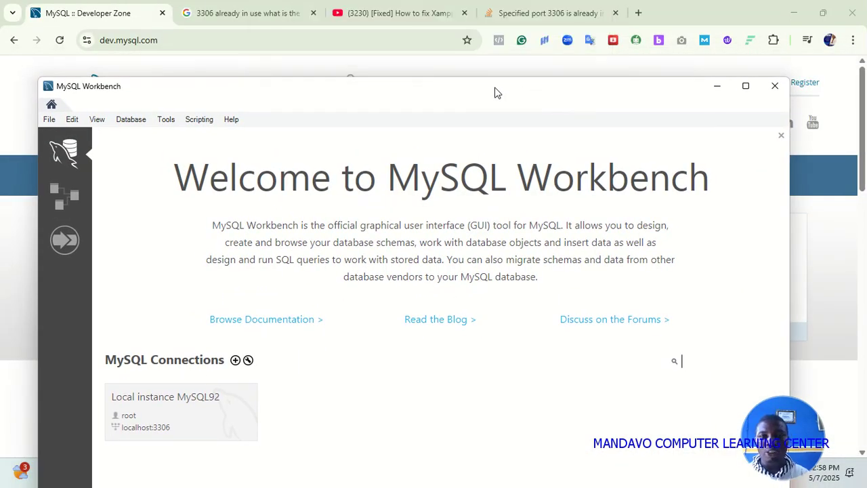
drag(511, 100, 513, 64)
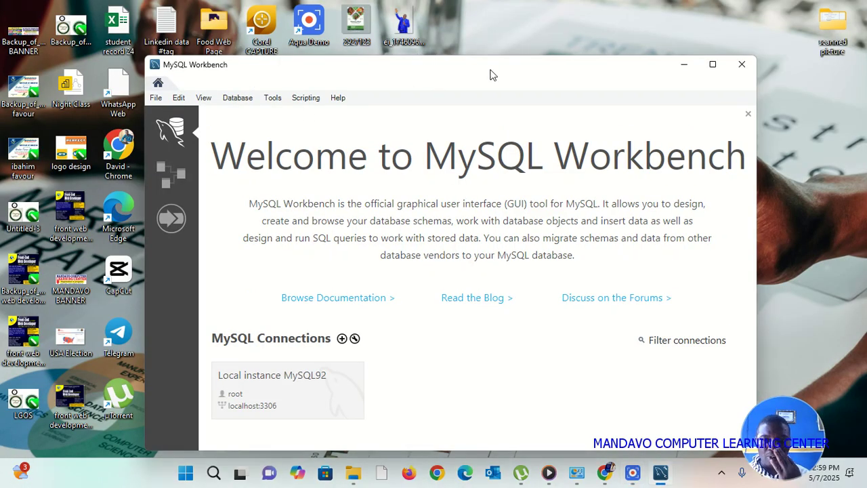
drag(492, 74, 469, 75)
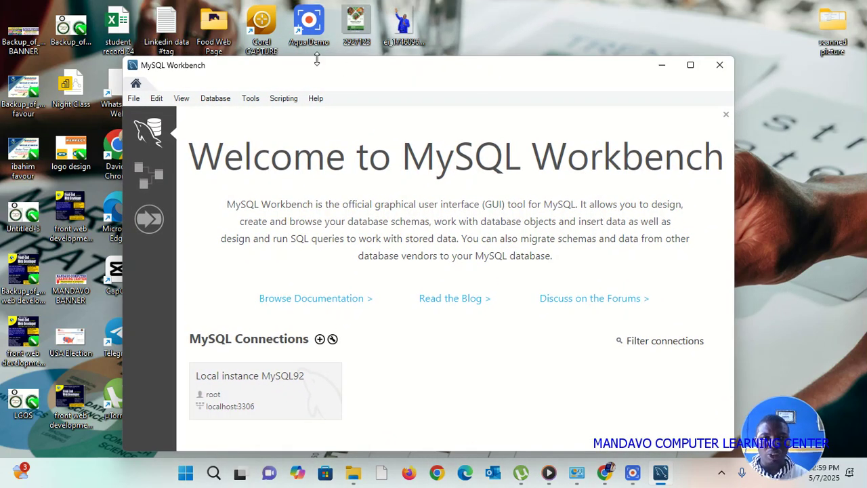
click(238, 26)
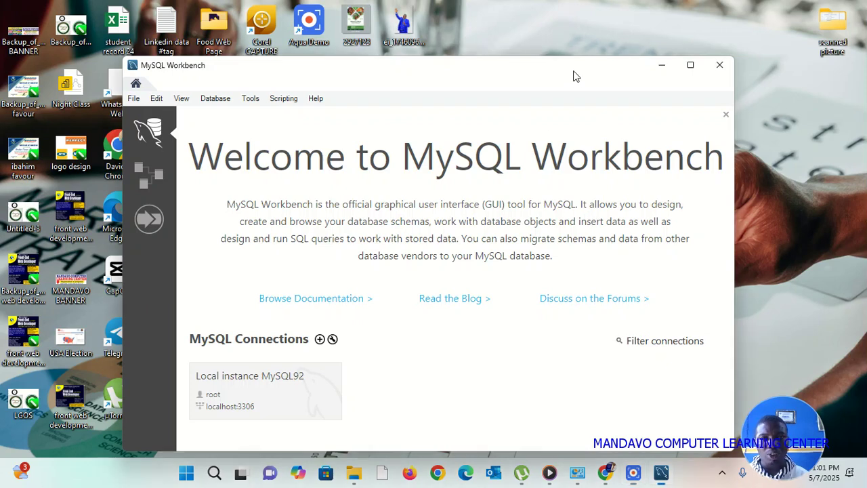
drag(573, 77, 573, 65)
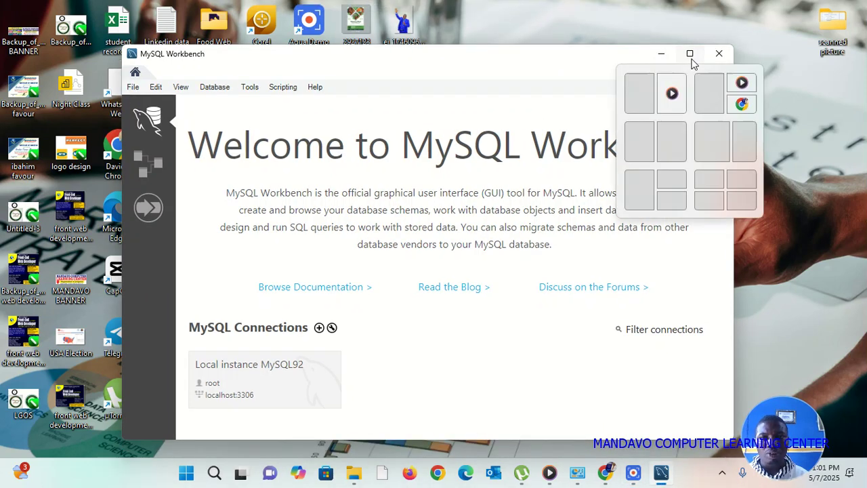
click(690, 54)
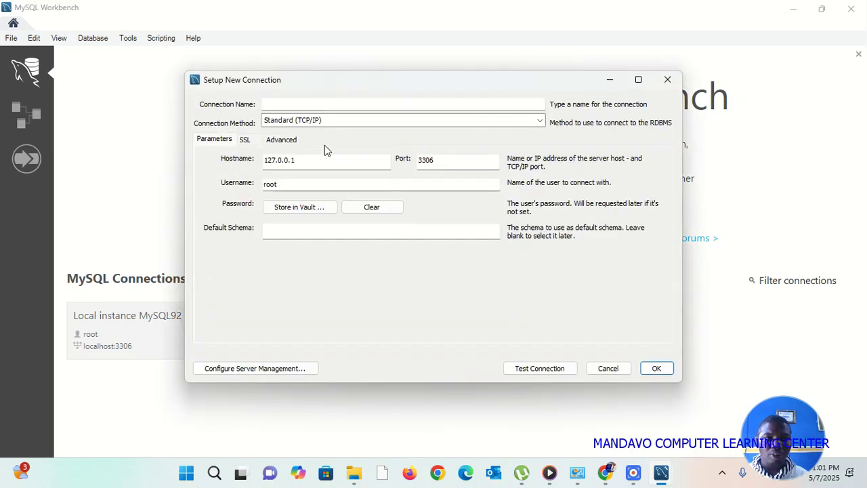
Name the connection 'Local Instance' and save the root user's password to the vault.
click(306, 103)
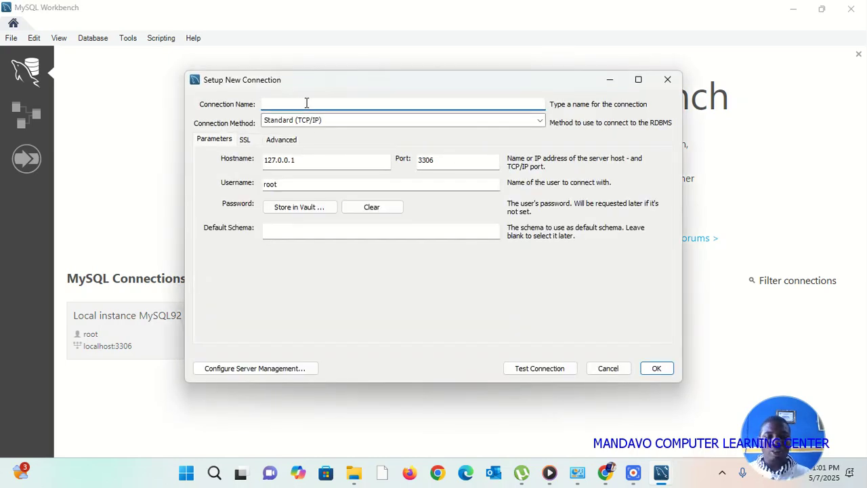
text(Local)
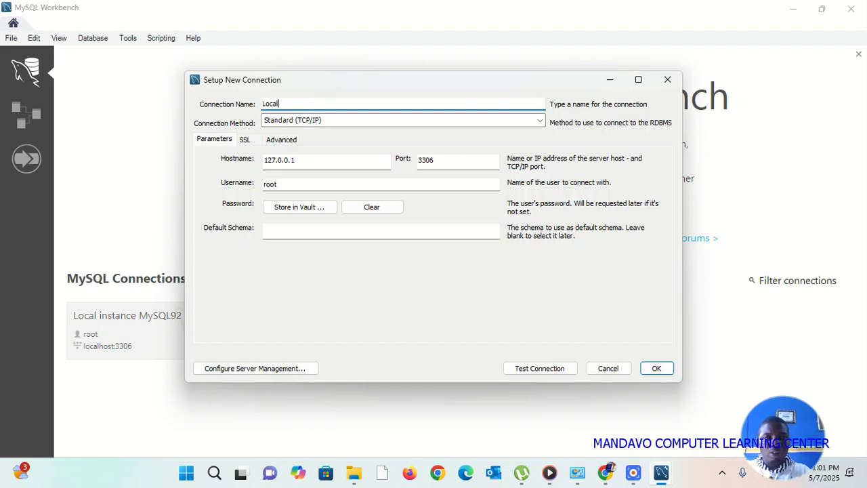
text( Instance)
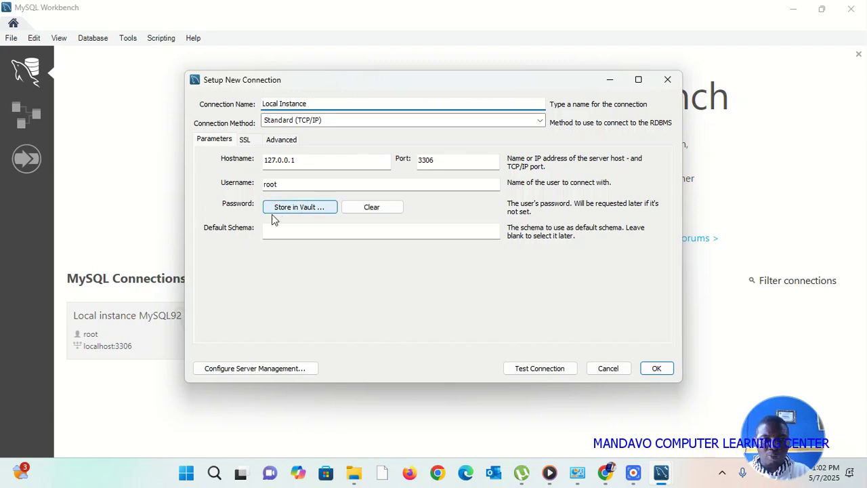
click(296, 212)
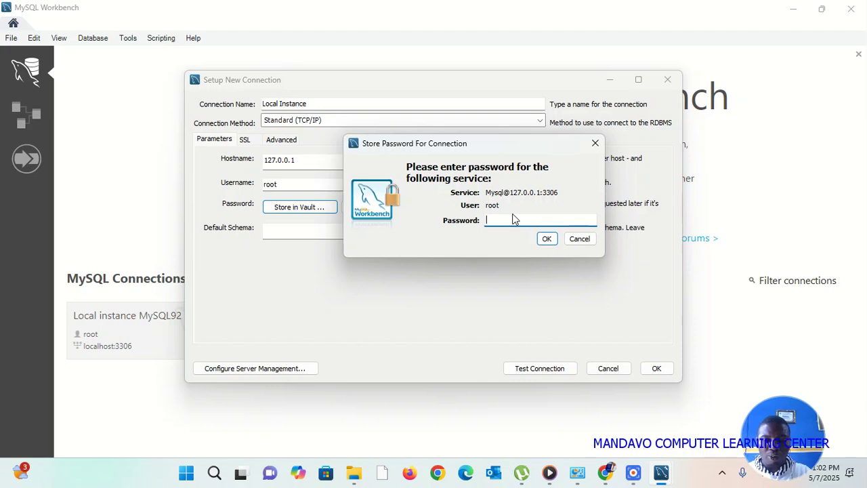
text(*)
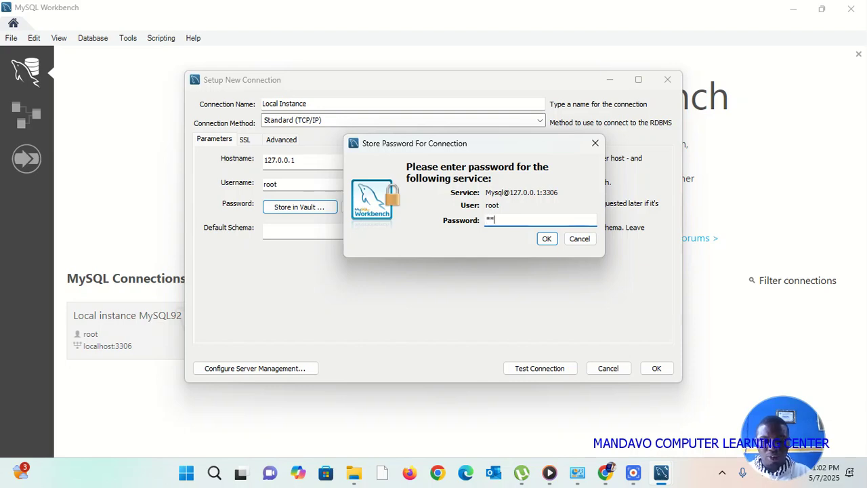
text(****)
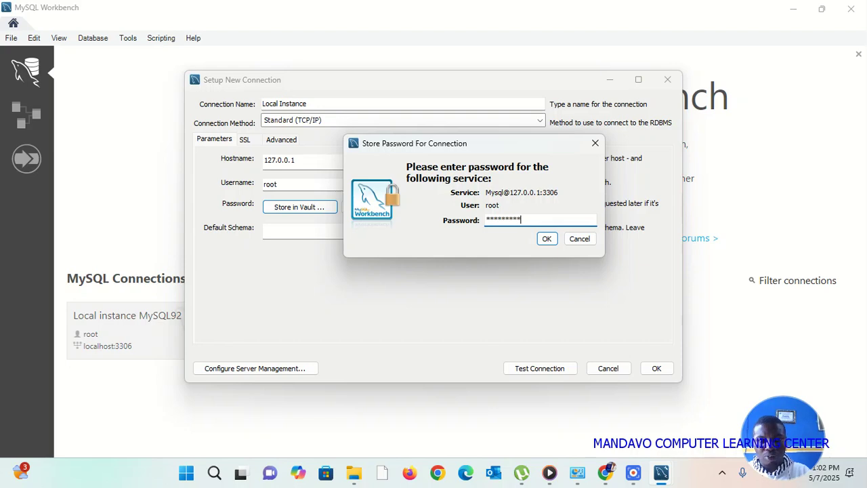
text(*)
click(547, 241)
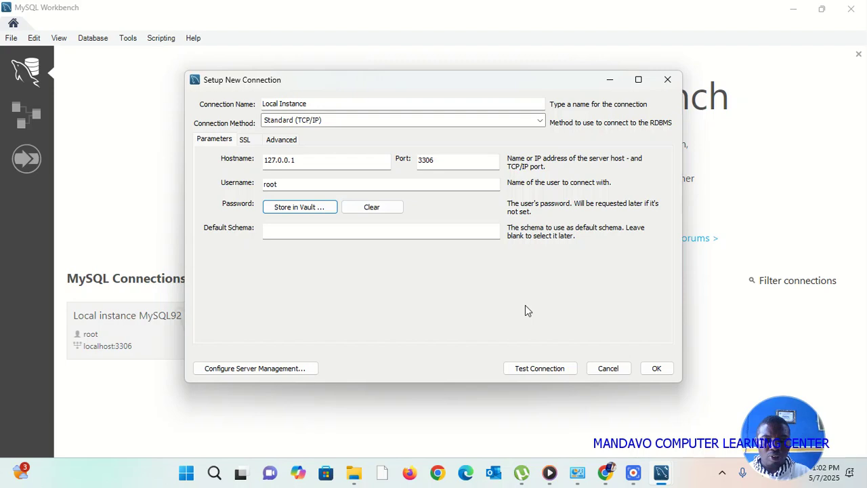
Test the Local Instance connection, acknowledge the success message, and save the connection.
click(536, 371)
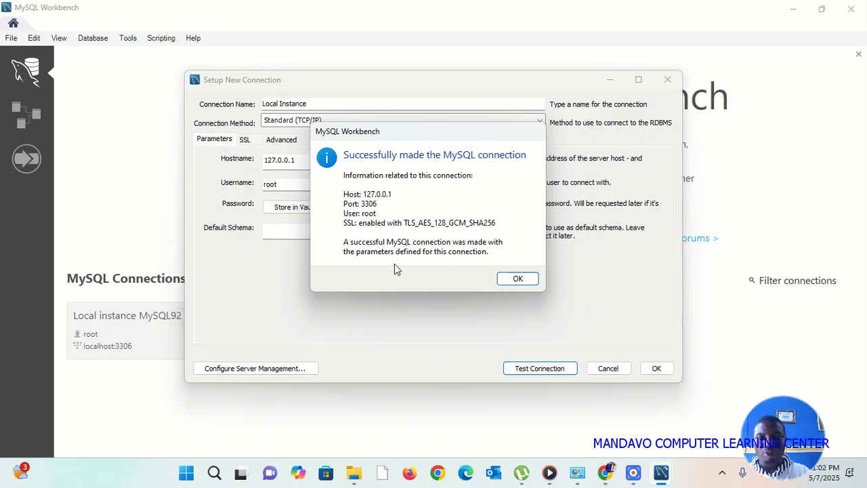
click(519, 279)
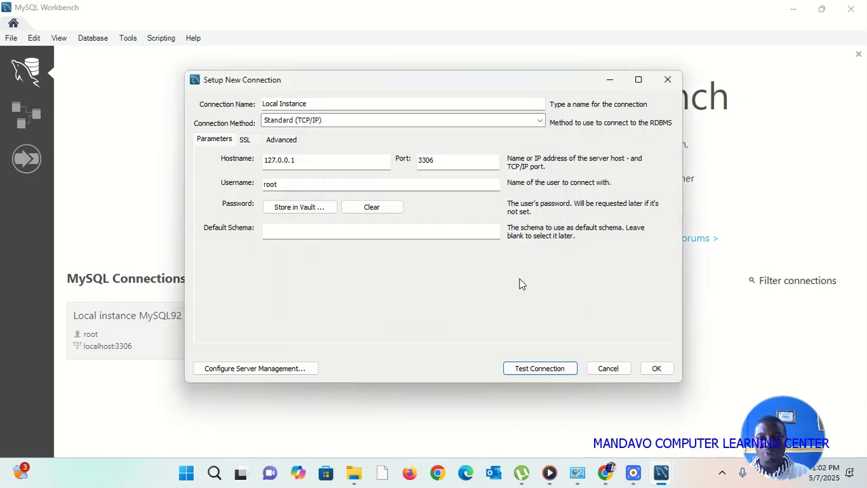
click(654, 370)
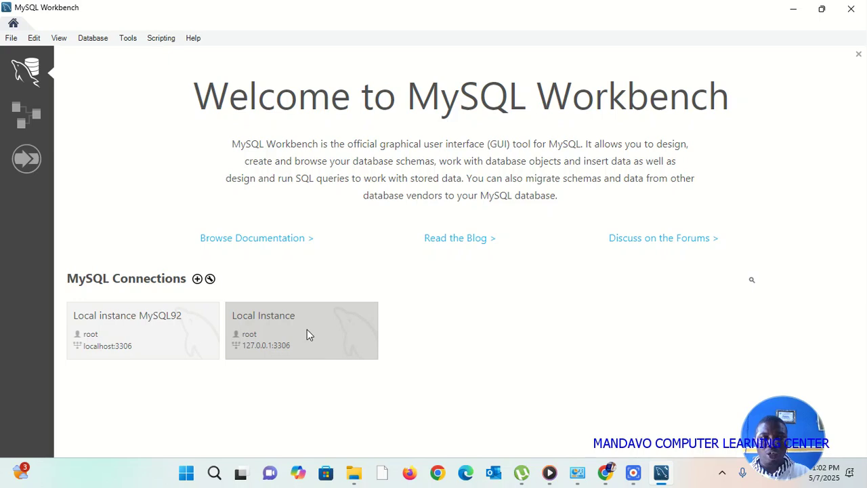
Open the Local Instance connection and place the cursor in the empty Query 1 editor.
click(283, 323)
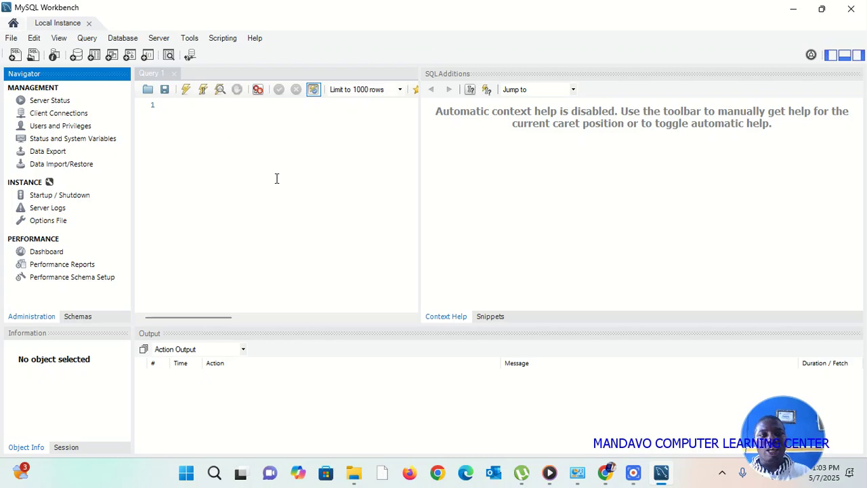
click(229, 120)
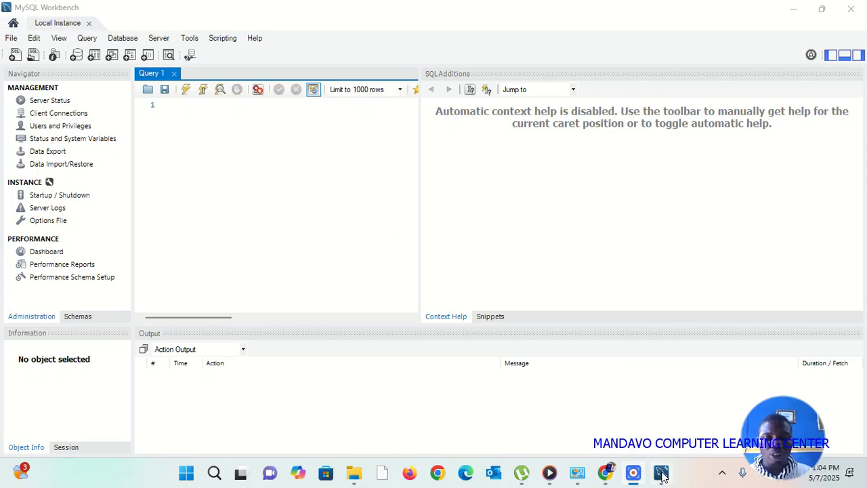
Pin MySQL Workbench to the taskbar, then confirm the pin and check the Start menu.
mouse_move(663, 479)
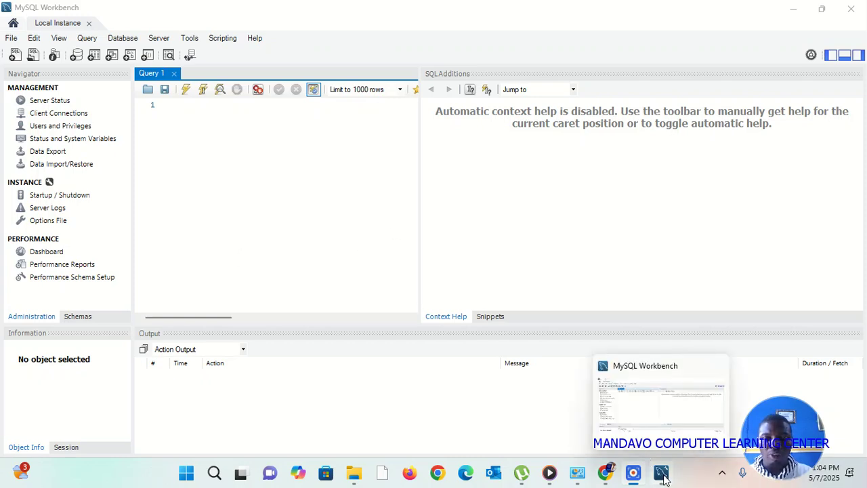
right_click(663, 478)
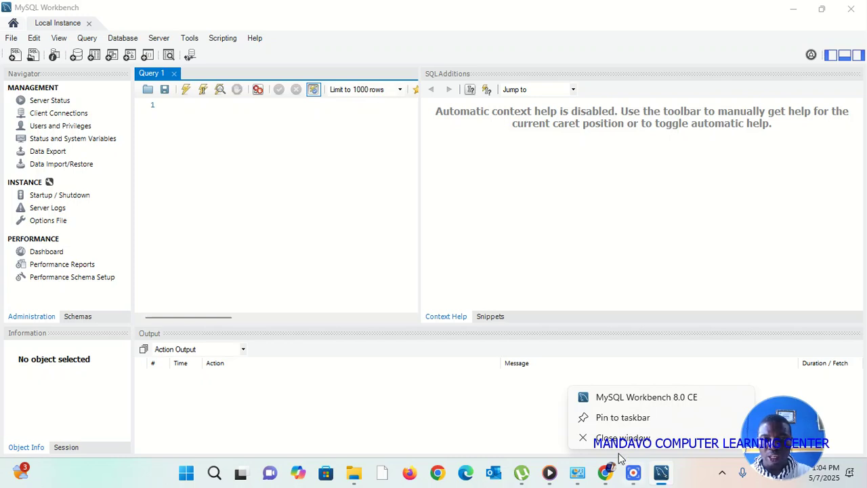
click(622, 417)
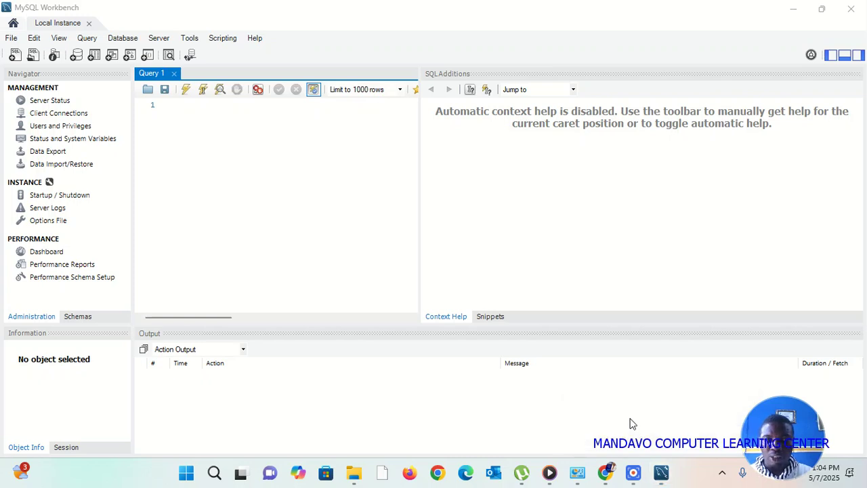
right_click(661, 472)
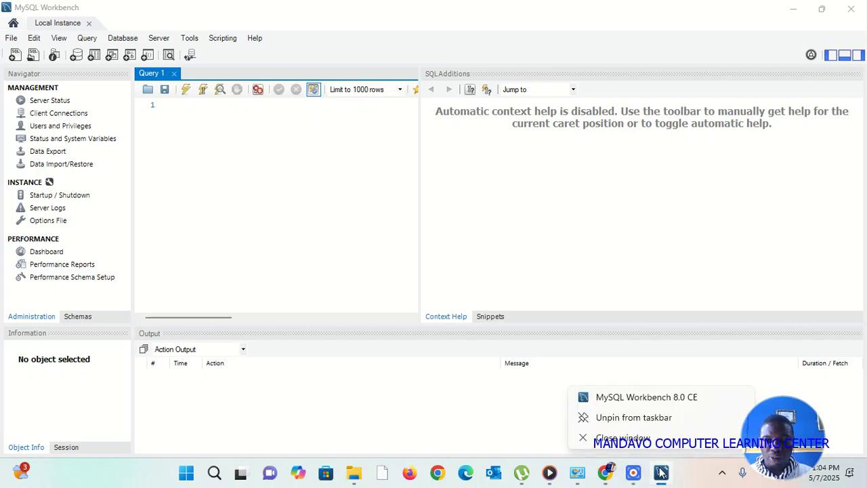
click(484, 396)
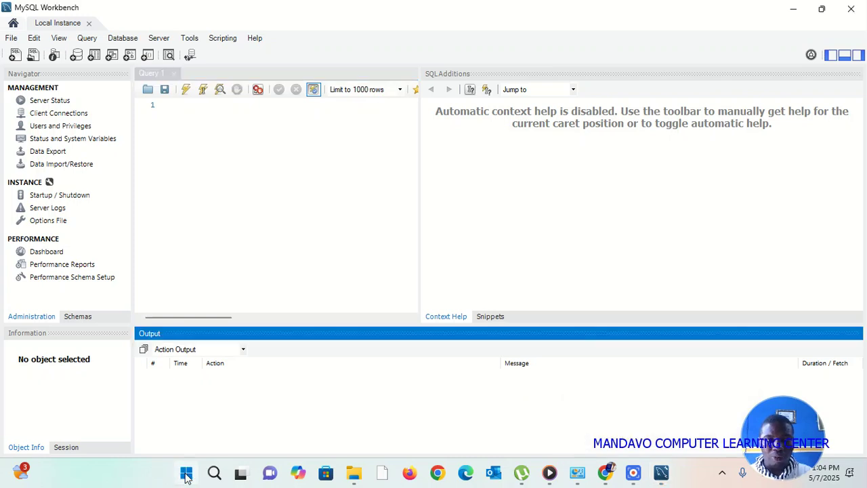
click(187, 474)
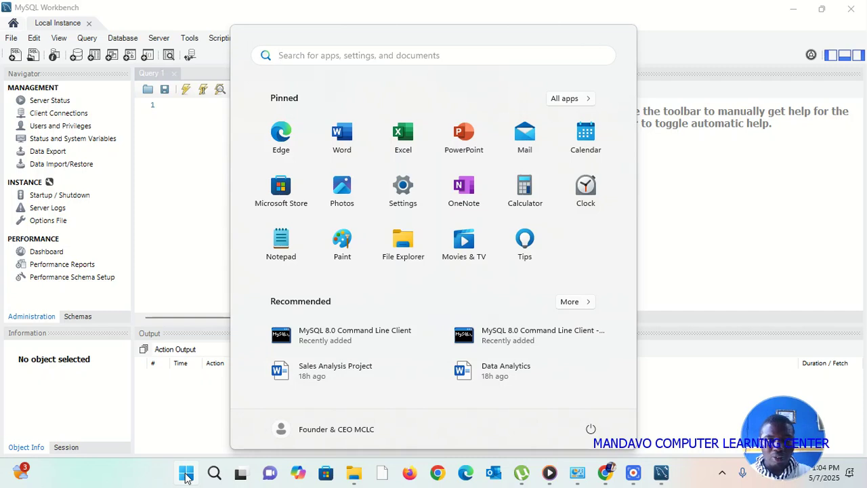
click(681, 289)
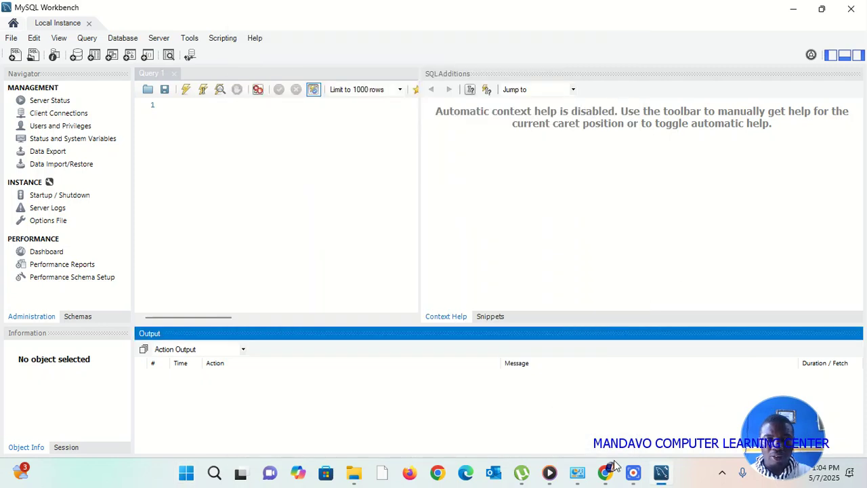